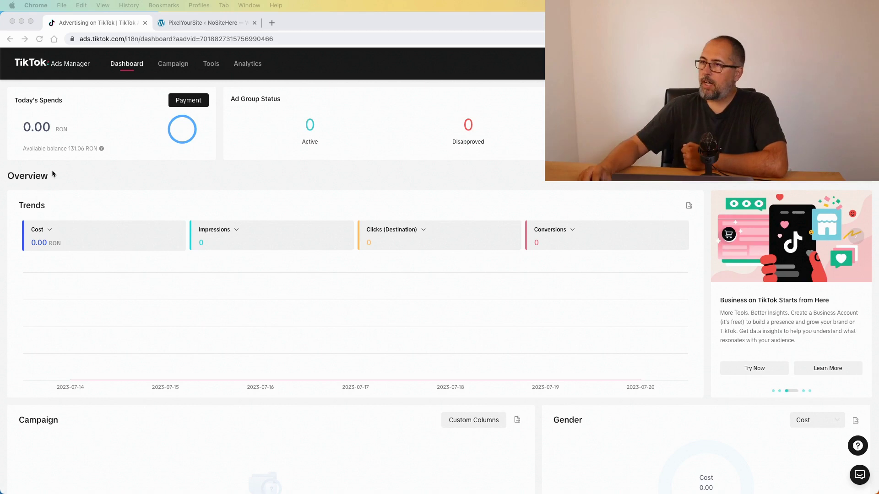
# - Open PixelYourSite's TikTok settings and show the empty pixel ID, access token and test event code fields
pyautogui.click(221, 24)
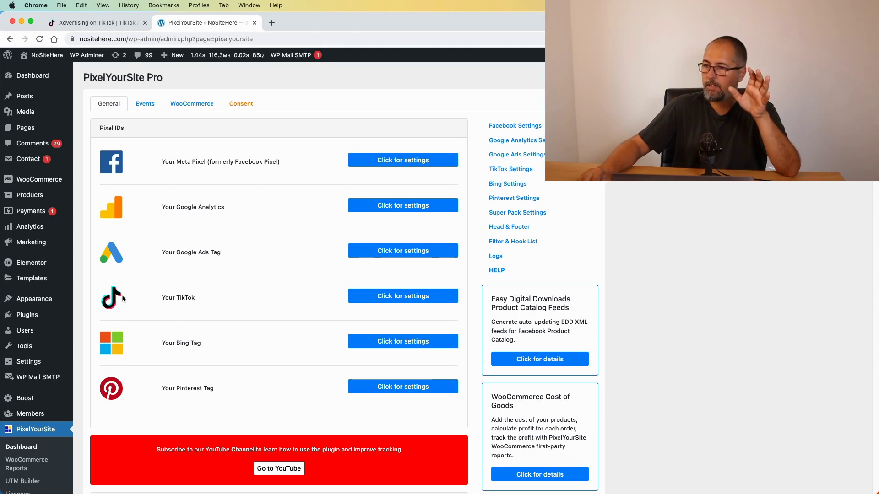
pyautogui.click(396, 299)
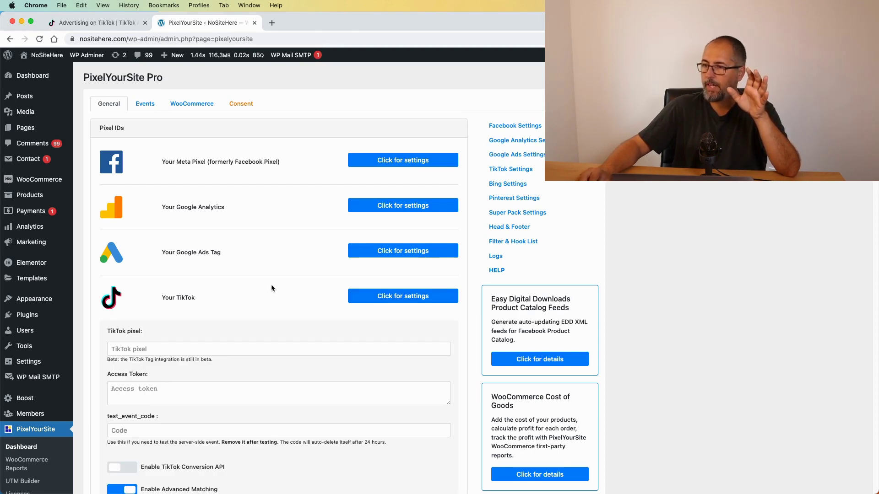
pyautogui.scroll(-4, 271, 286)
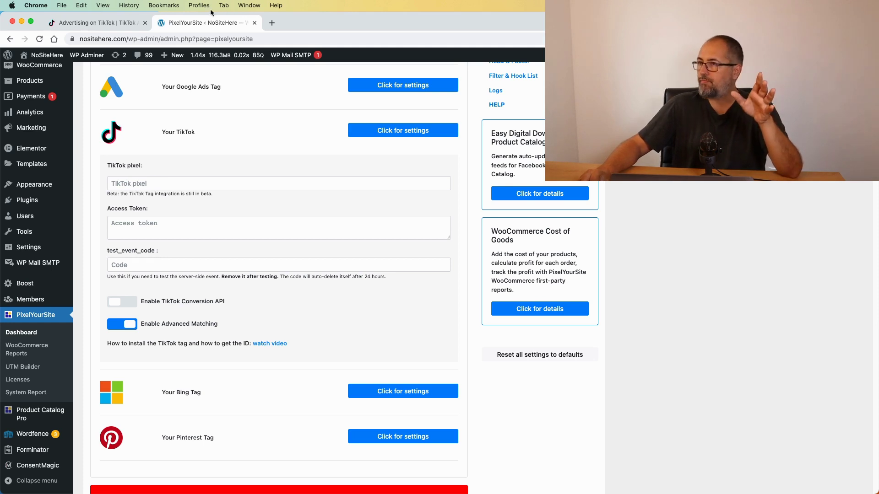
# - In TikTok Ads Manager, go to Tools > Events and manage the Web Events pixel list
pyautogui.click(124, 22)
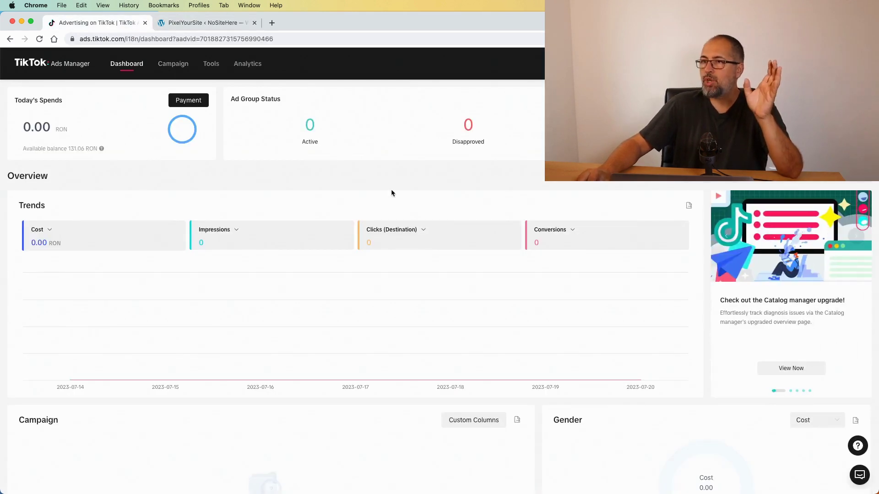
pyautogui.moveTo(212, 66)
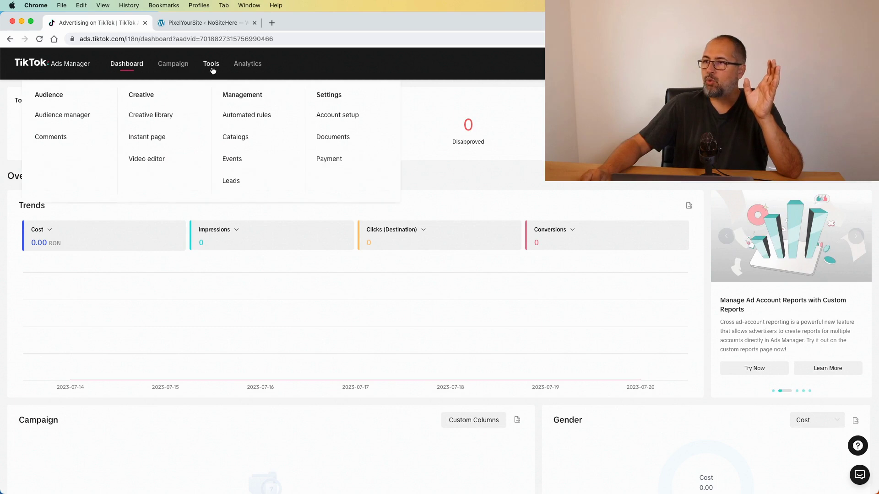
pyautogui.click(231, 158)
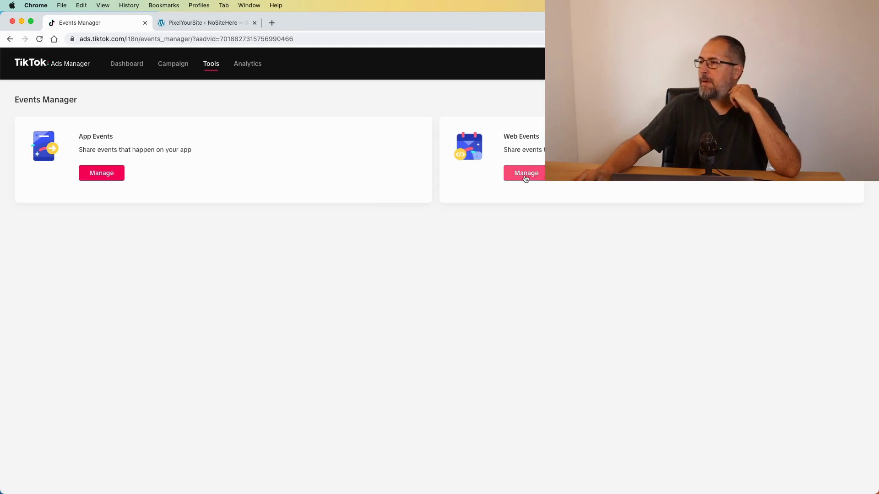
pyautogui.click(515, 178)
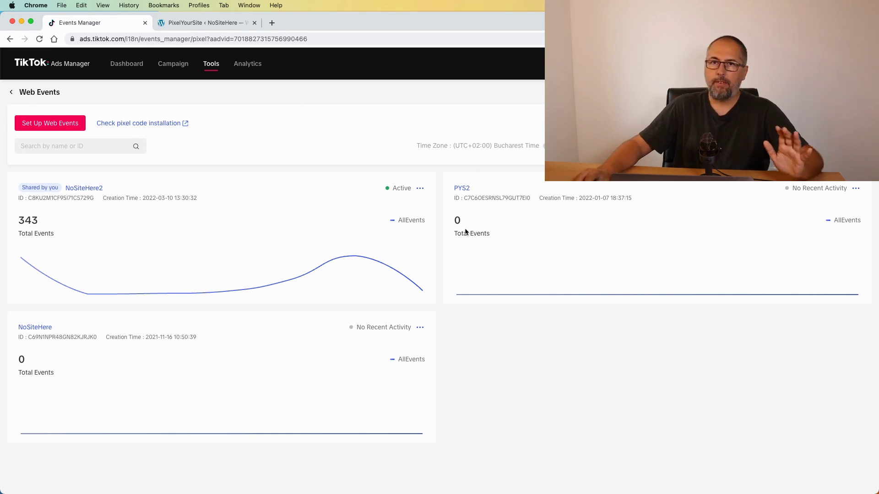
# - Start a new web pixel named 'nositehere test' using the TikTok Pixel connection method
pyautogui.click(53, 123)
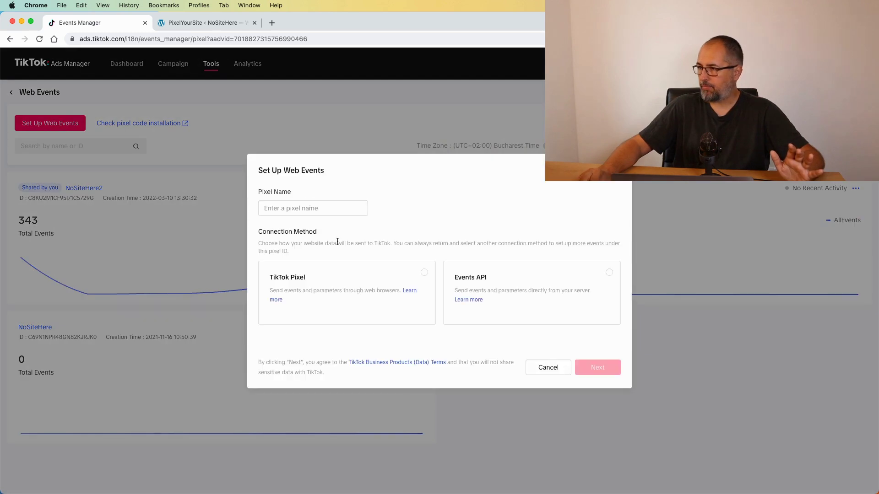
pyautogui.click(315, 207)
pyautogui.write('n')
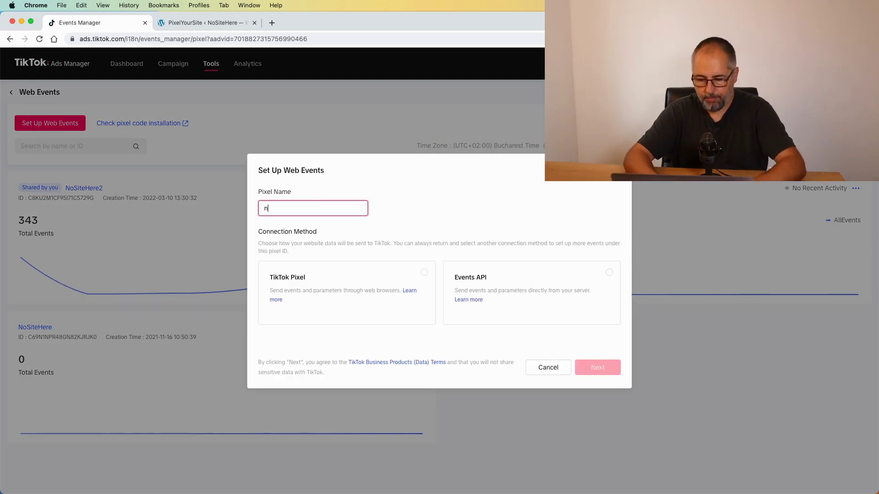
pyautogui.write('ositehere ')
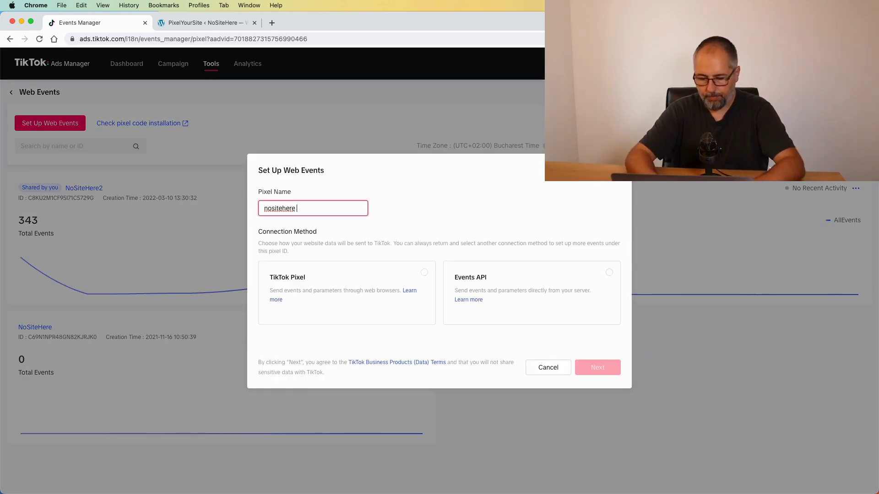
pyautogui.write('test')
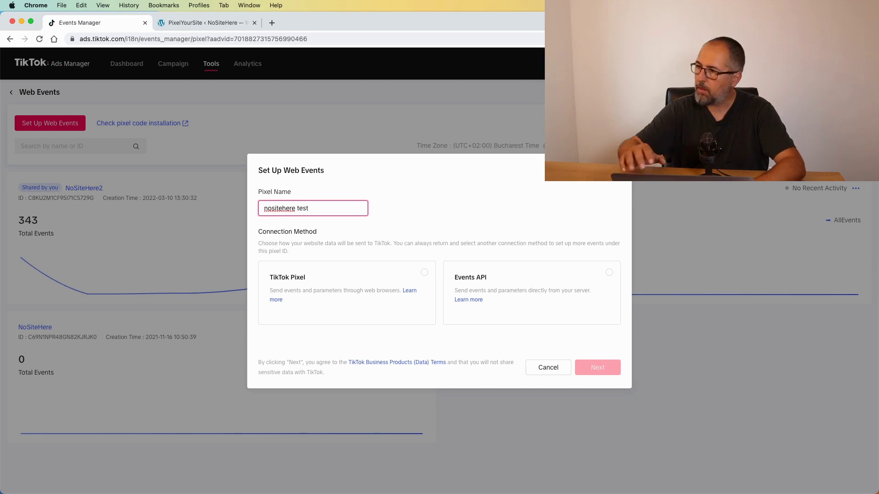
pyautogui.click(424, 273)
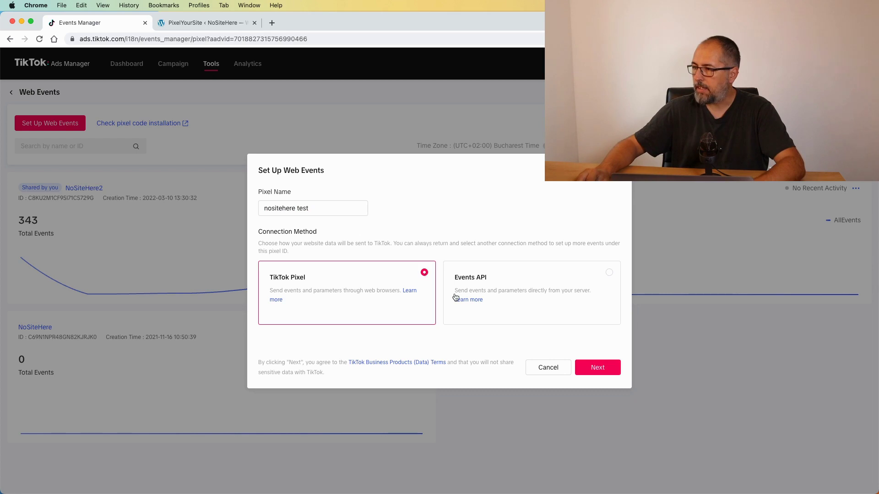
pyautogui.click(600, 375)
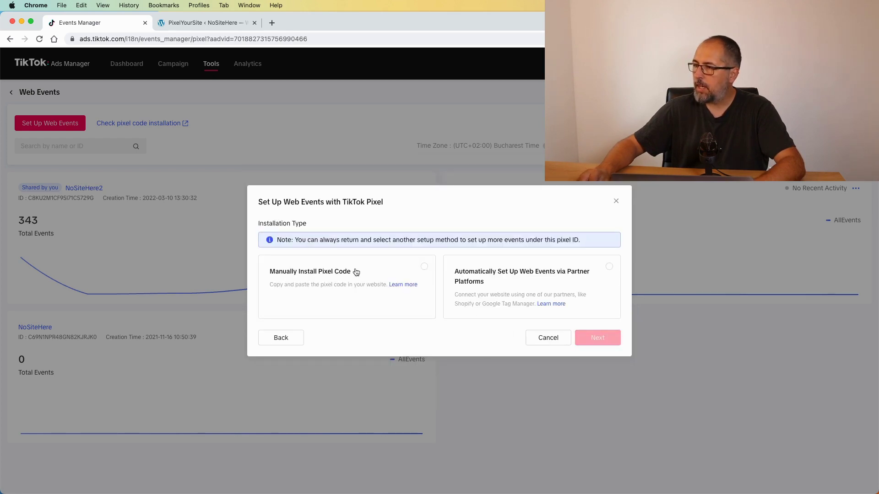
# - Choose manual pixel code installation with custom-code events and create the pixel
pyautogui.click(424, 270)
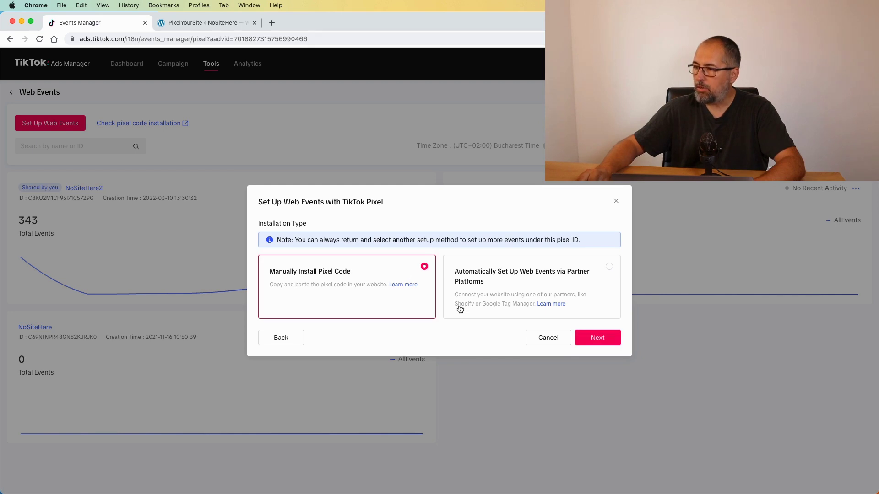
pyautogui.click(584, 338)
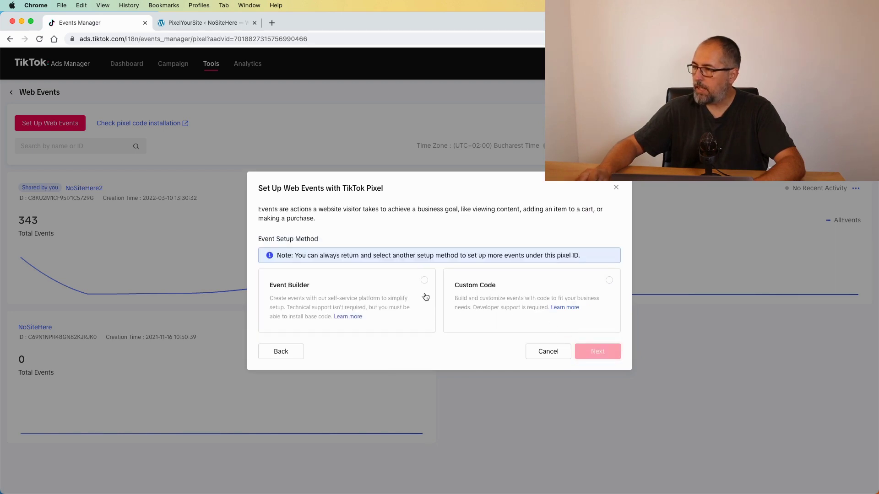
pyautogui.click(609, 281)
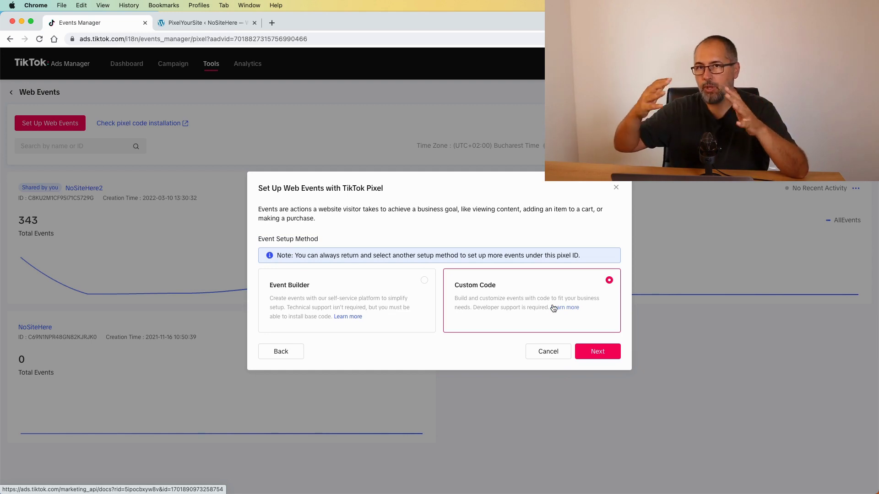
pyautogui.click(598, 353)
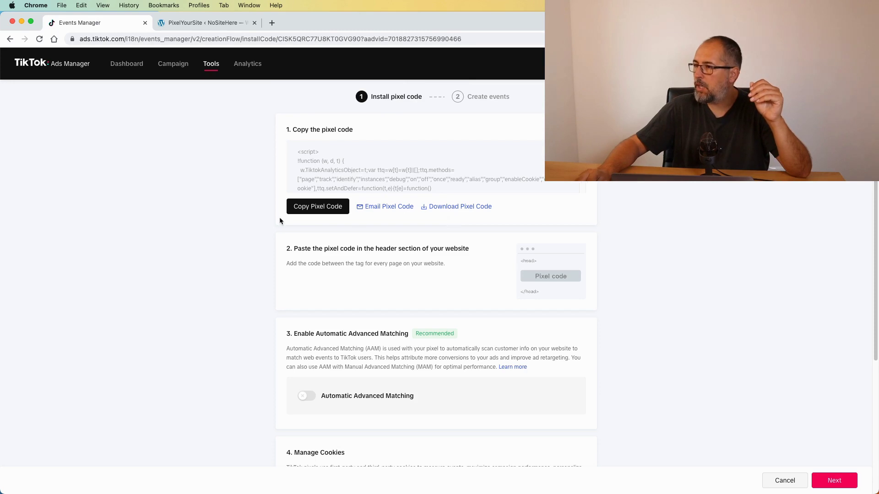
# - Turn on automatic advanced matching and complete the nositehere test pixel setup
pyautogui.moveTo(319, 174)
pyautogui.scroll(-5, 447, 330)
pyautogui.click(306, 208)
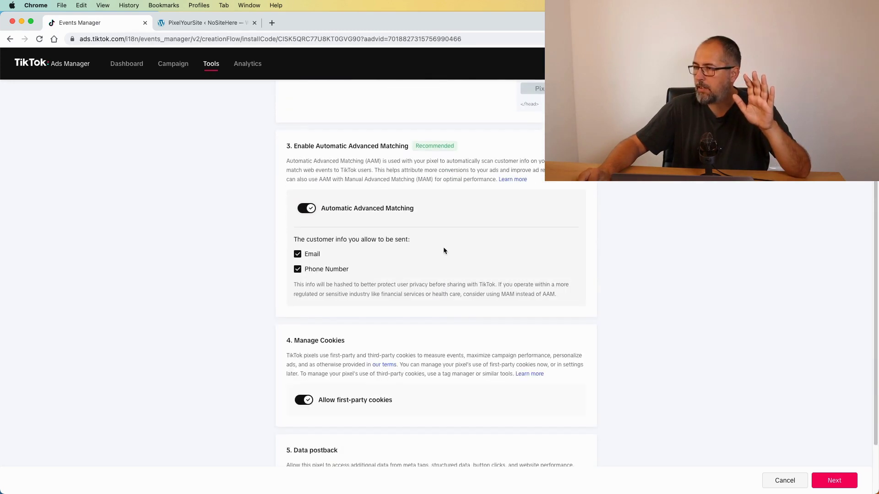
pyautogui.scroll(-3, 443, 251)
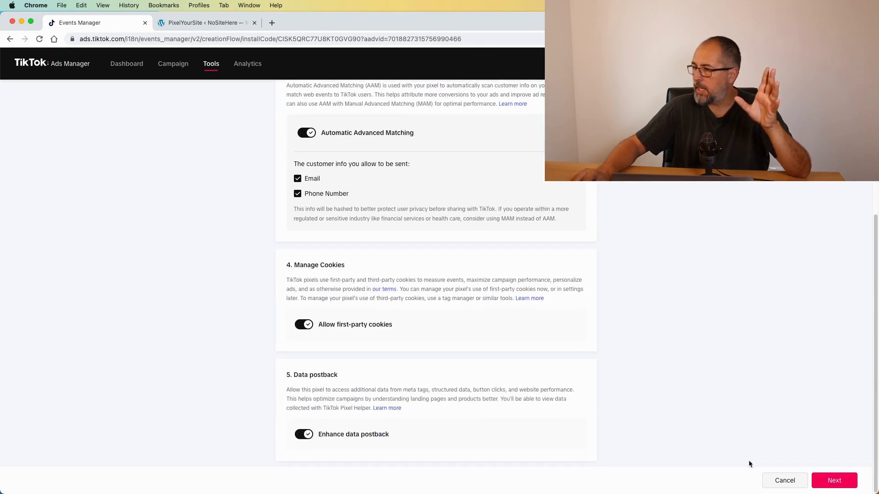
pyautogui.click(824, 480)
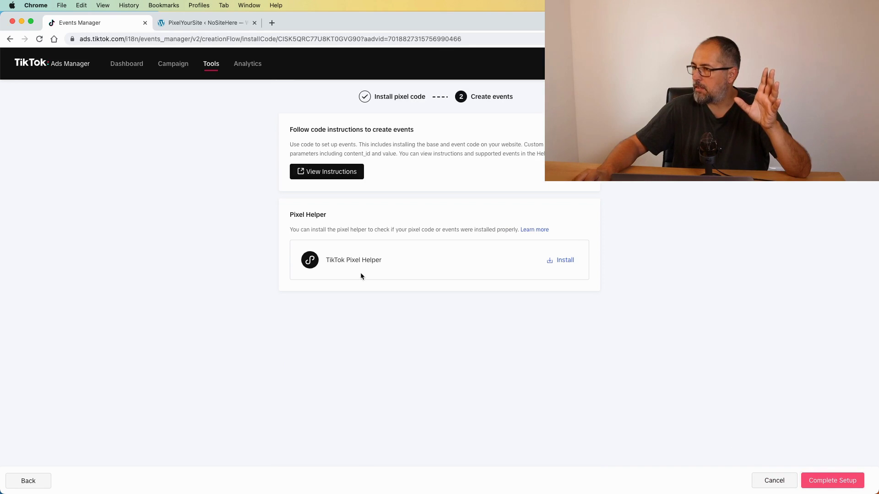
pyautogui.click(821, 481)
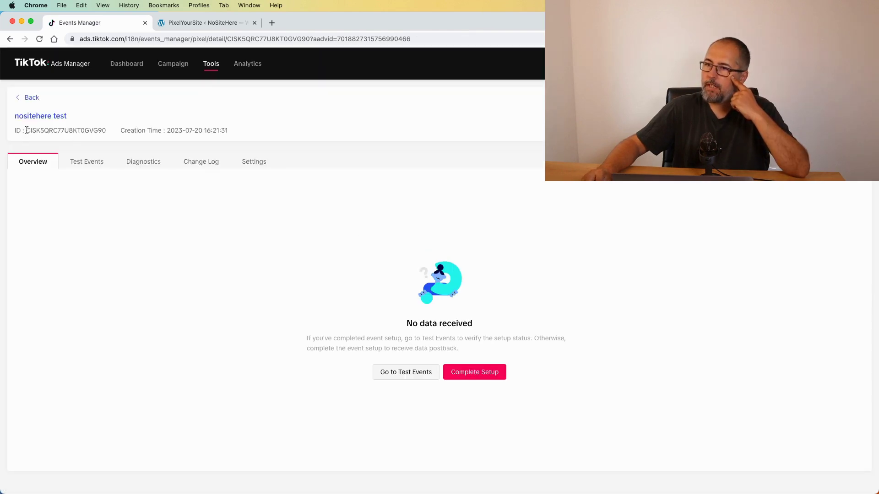
# - Copy the new pixel ID and bring up paste in PixelYourSite's TikTok pixel field
pyautogui.moveTo(27, 131); pyautogui.dragTo(111, 129)
pyautogui.rightClick(91, 132)
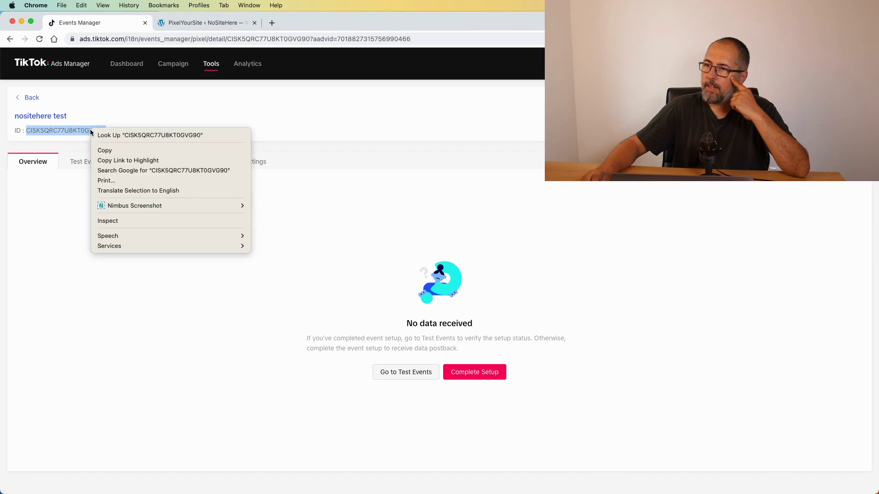
pyautogui.click(110, 150)
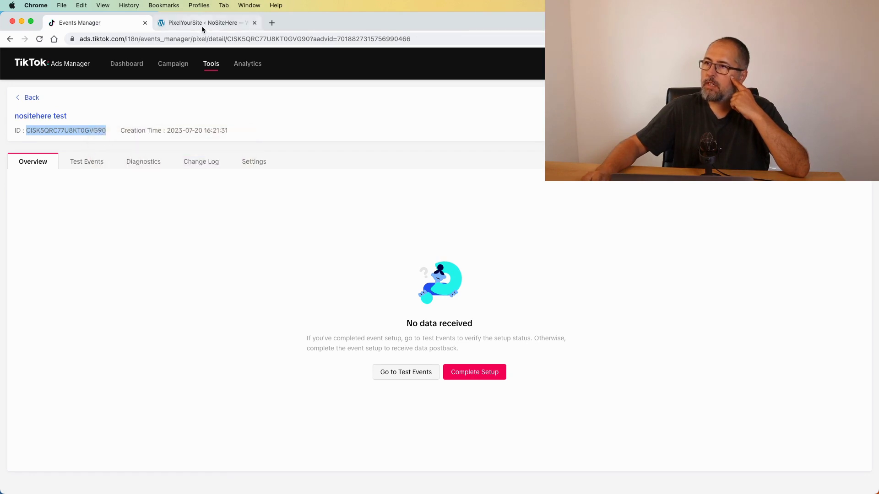
pyautogui.click(202, 26)
pyautogui.click(185, 180)
pyautogui.rightClick(184, 180)
# - Paste the pixel ID into the TikTok pixel field and save the PixelYourSite settings
pyautogui.click(205, 246)
pyautogui.click(300, 209)
pyautogui.scroll(-20, 300, 209)
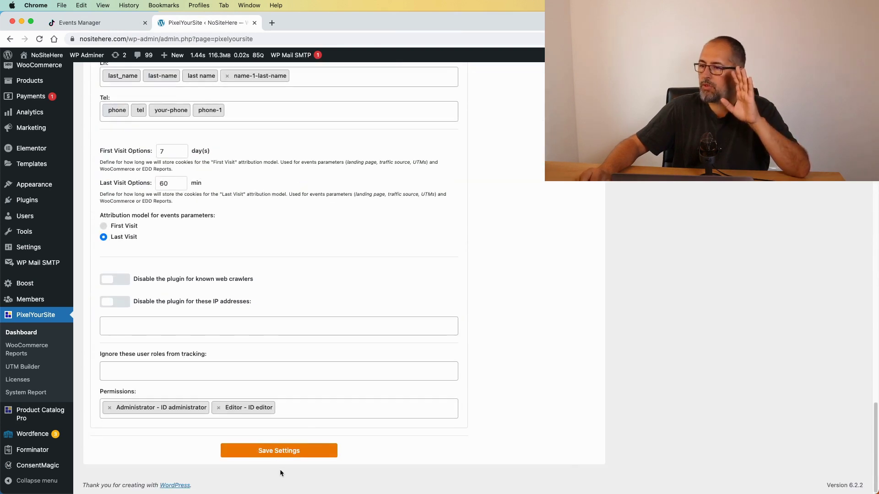
pyautogui.click(277, 451)
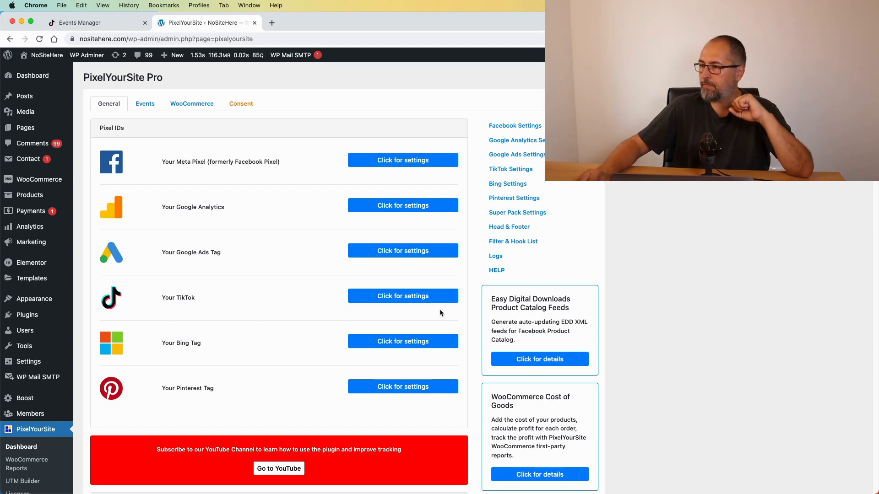
# - Reopen the TikTok settings to check the Access Token field, then return to TikTok Events Manager
pyautogui.click(403, 297)
pyautogui.scroll(-3, 275, 302)
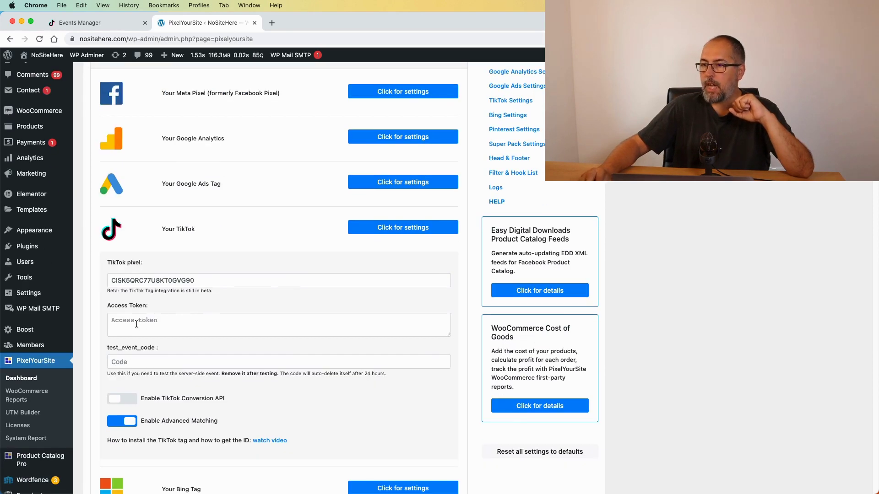
pyautogui.click(80, 22)
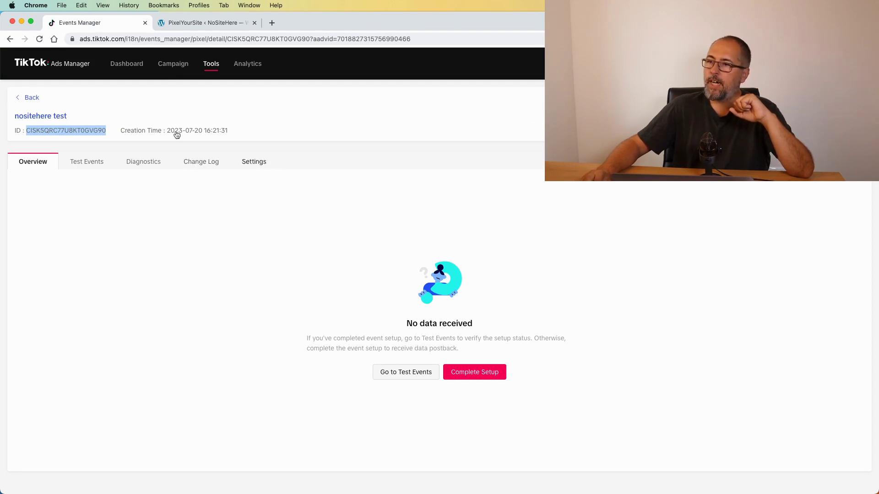
# - Open the nositehere test pixel's settings and generate a new Events API access token
pyautogui.click(23, 98)
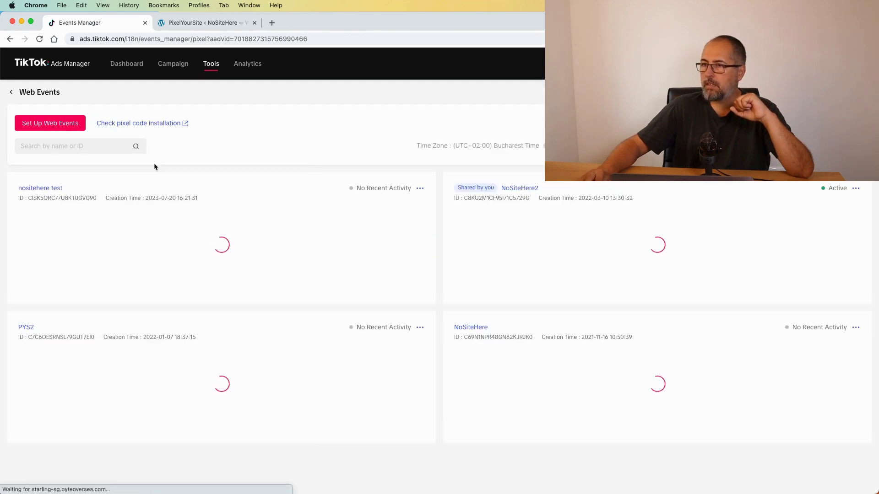
pyautogui.click(54, 189)
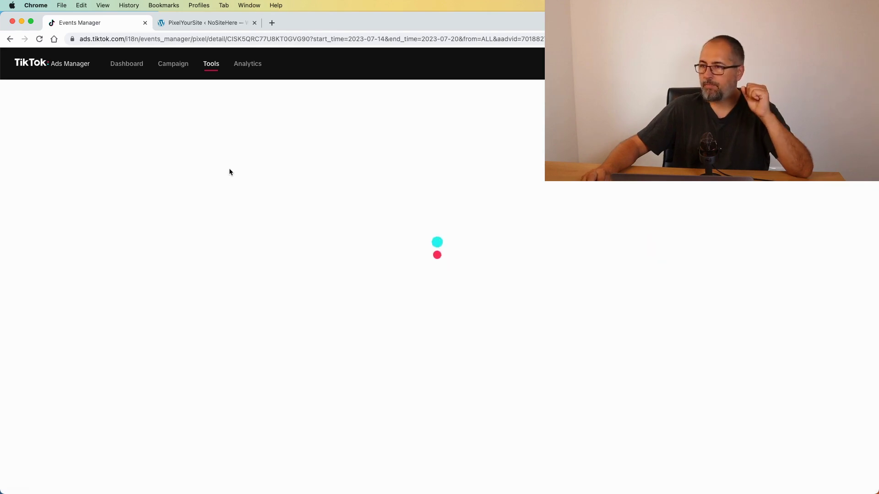
pyautogui.click(254, 163)
pyautogui.scroll(-4, 364, 197)
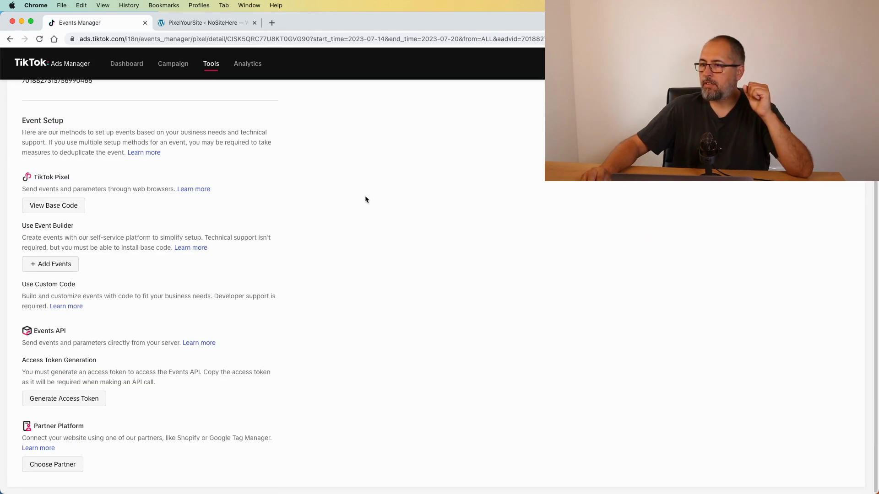
pyautogui.click(74, 405)
# - Paste the copied token into PixelYourSite's TikTok Access Token field and save
pyautogui.moveTo(143, 458)
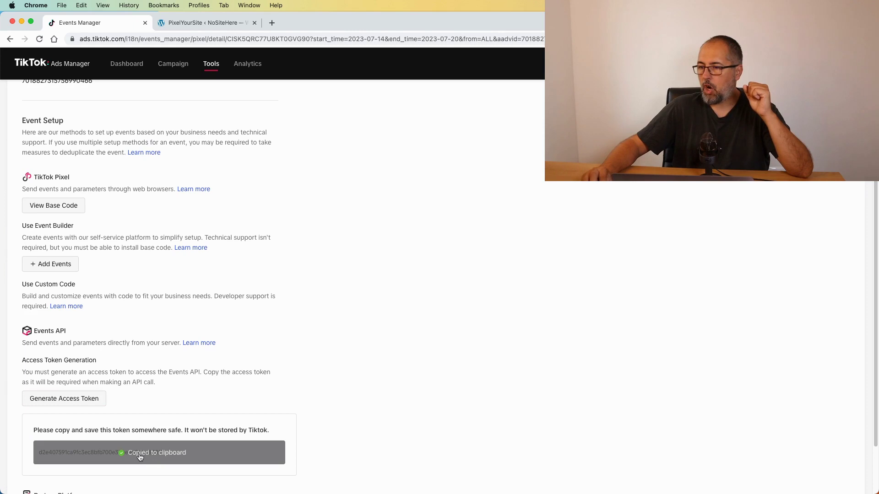
pyautogui.click(204, 22)
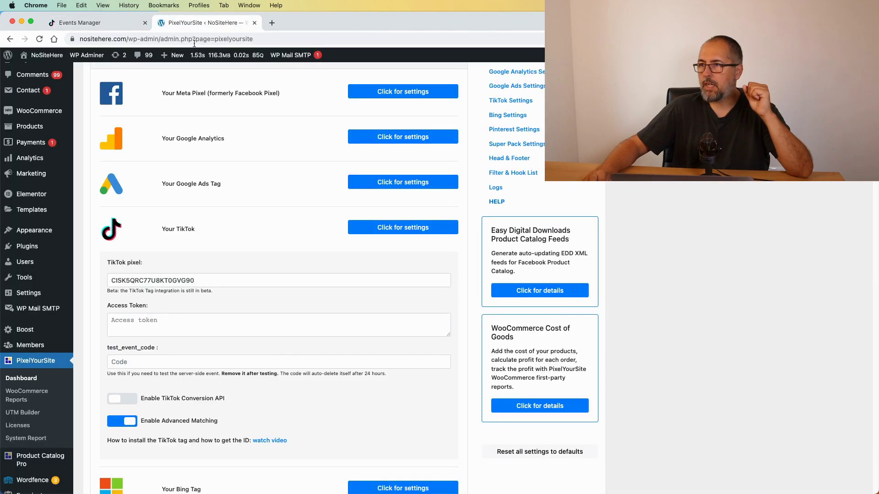
pyautogui.click(224, 316)
pyautogui.rightClick(225, 316)
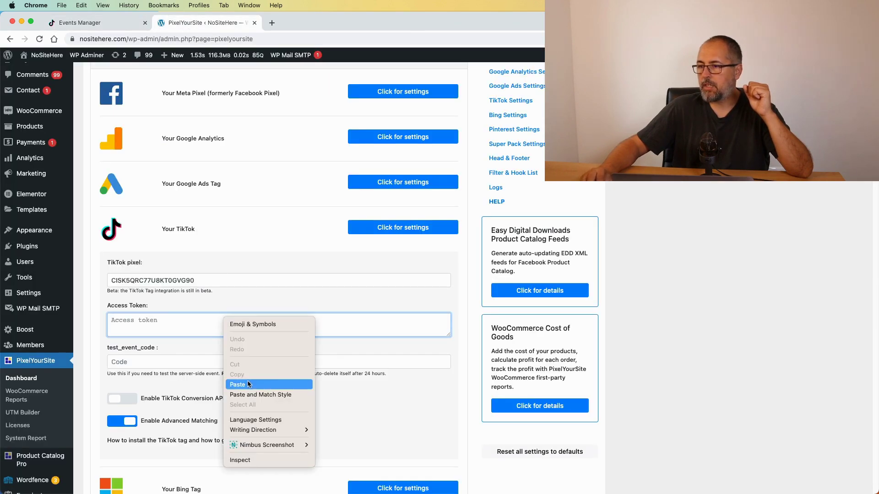
pyautogui.click(247, 384)
pyautogui.scroll(-20, 297, 320)
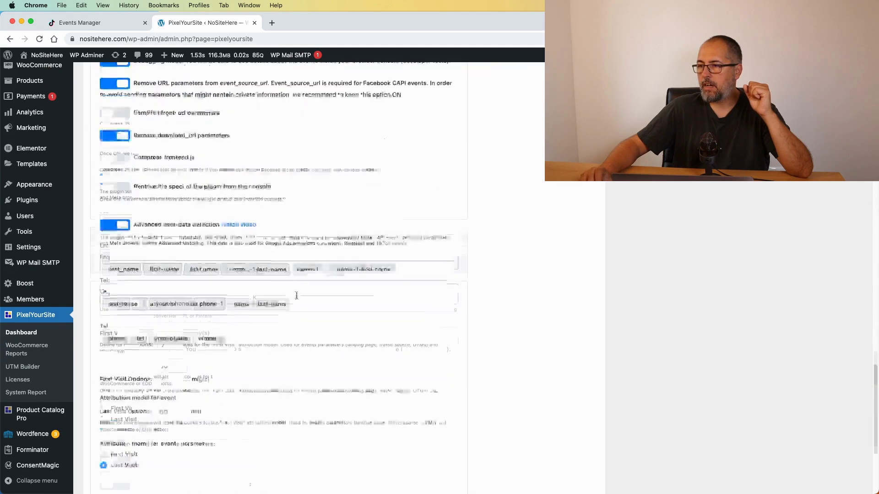
pyautogui.click(284, 450)
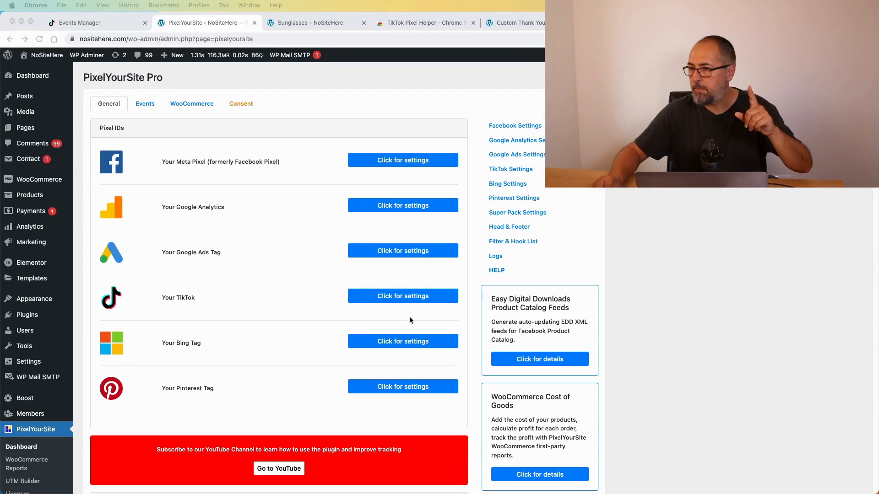
# - Switch on Enable TikTok Conversion API and save the settings again
pyautogui.click(403, 296)
pyautogui.scroll(-1, 101, 437)
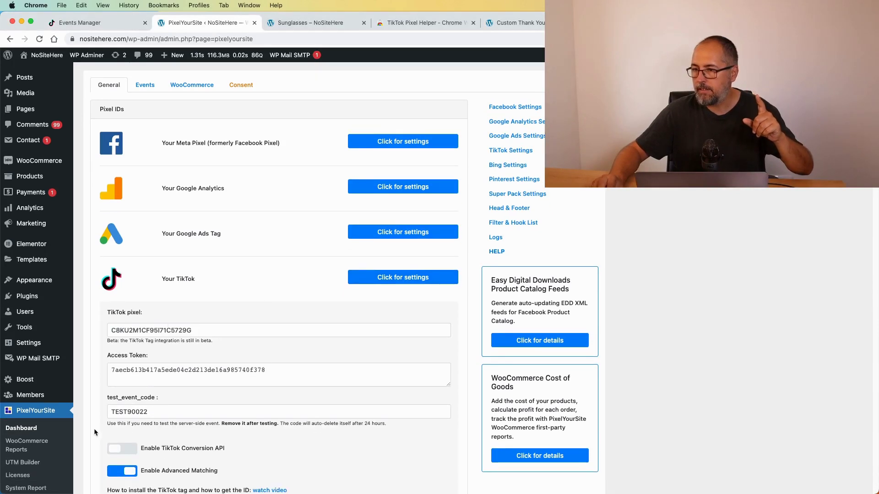
pyautogui.click(120, 448)
pyautogui.scroll(-5, 142, 287)
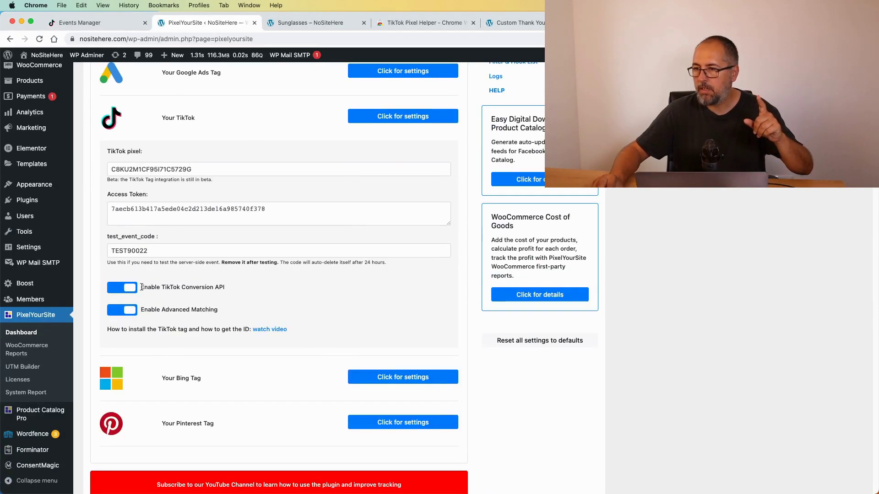
pyautogui.scroll(-20, 257, 288)
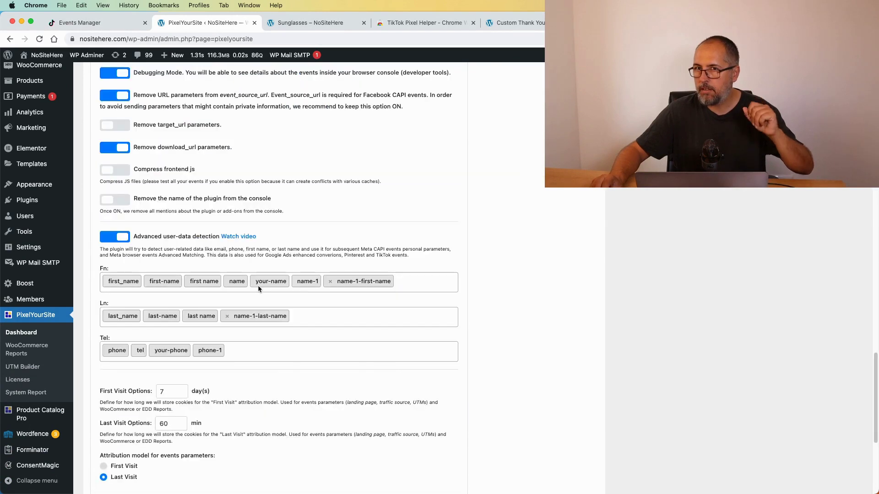
pyautogui.scroll(-8, 257, 285)
pyautogui.click(284, 450)
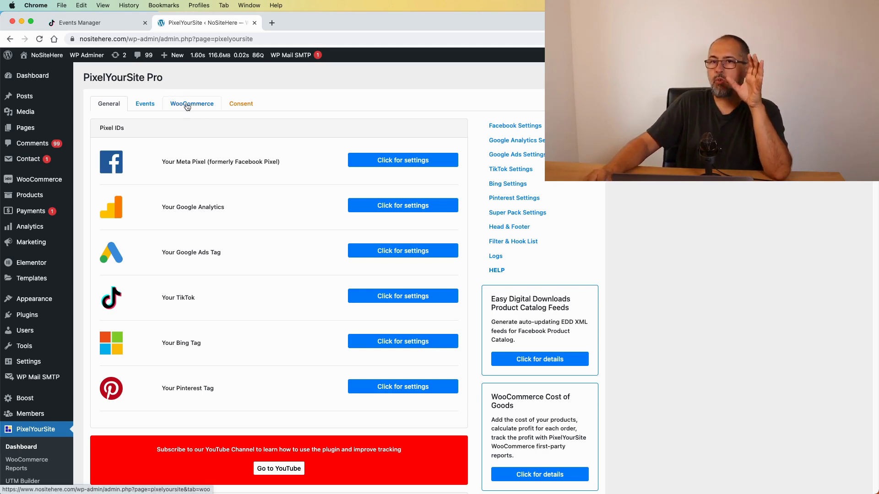
# - In WooCommerce settings, review Track Purchases, toggling TikTok CompletePayment and PlaceAnOrder off and back on
pyautogui.click(187, 106)
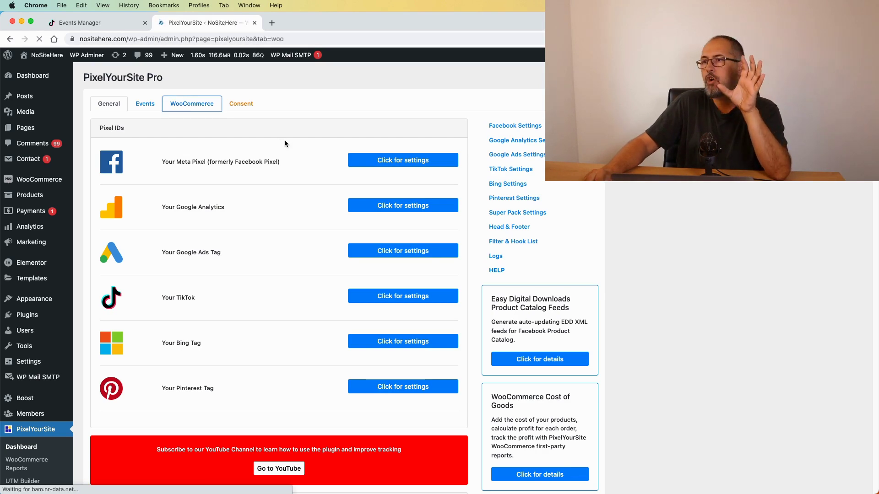
pyautogui.scroll(-15, 284, 139)
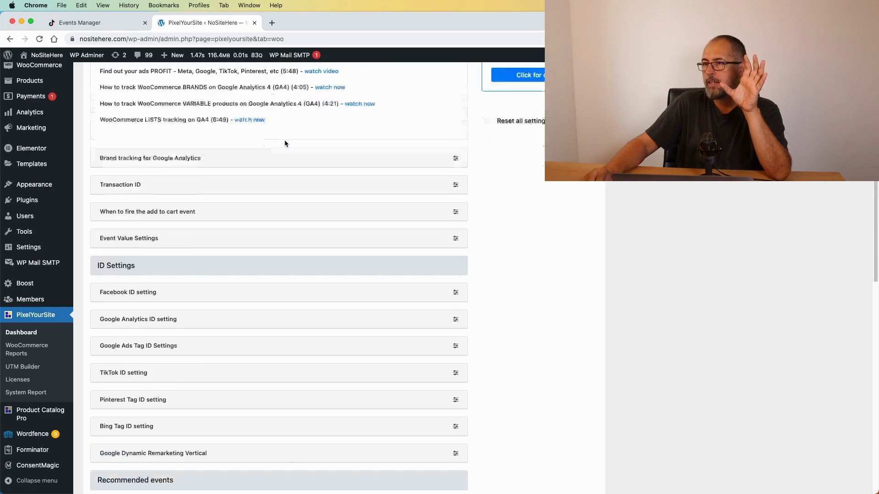
pyautogui.scroll(-7, 285, 140)
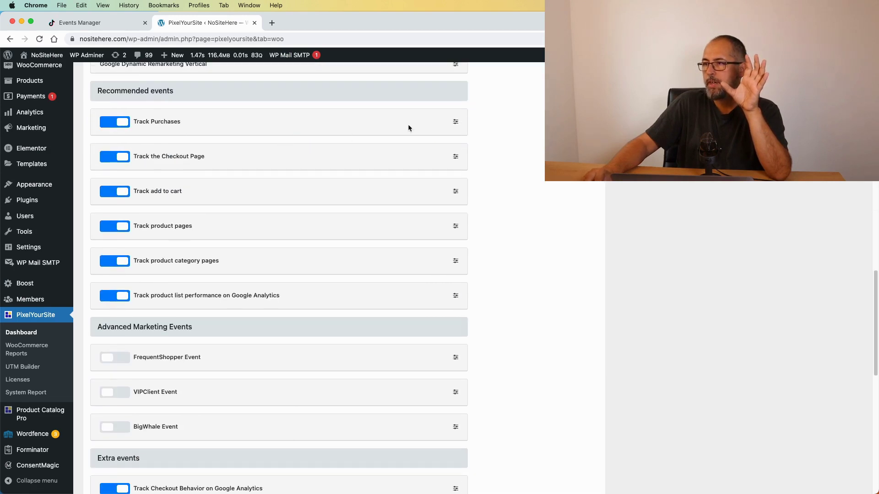
pyautogui.click(458, 123)
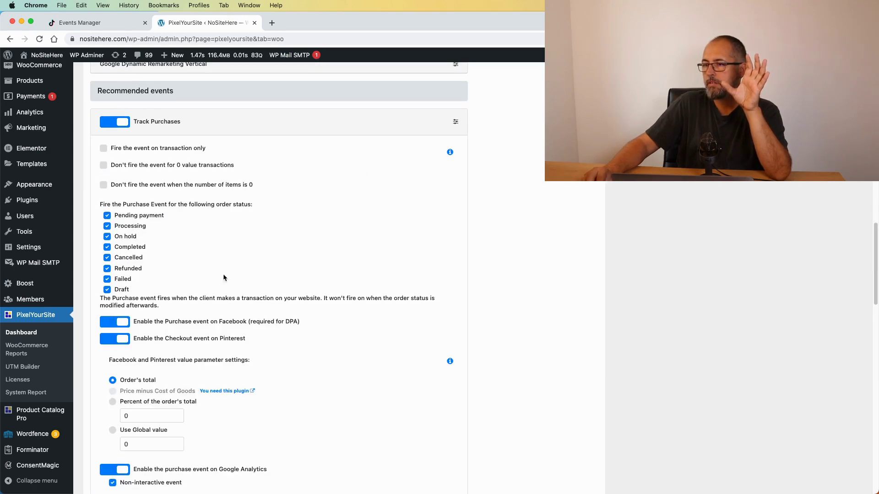
pyautogui.scroll(-2, 224, 275)
pyautogui.scroll(-8, 223, 273)
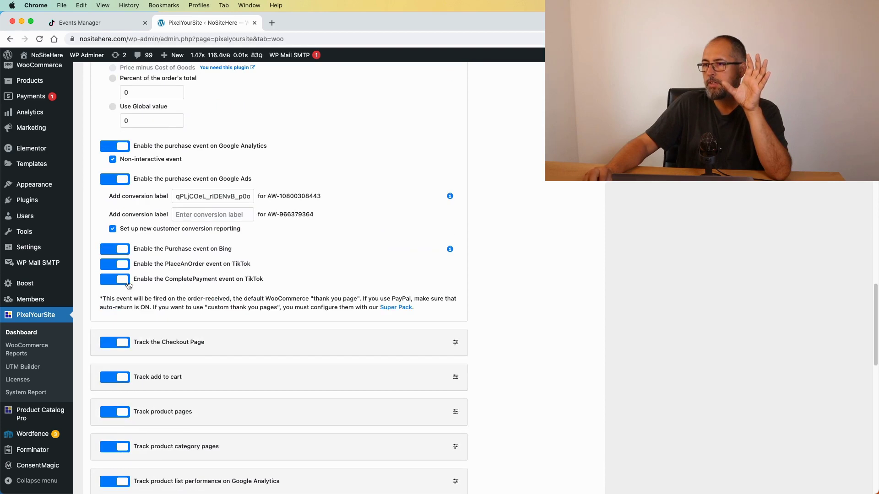
pyautogui.click(114, 283)
pyautogui.click(114, 284)
pyautogui.click(107, 269)
pyautogui.click(108, 269)
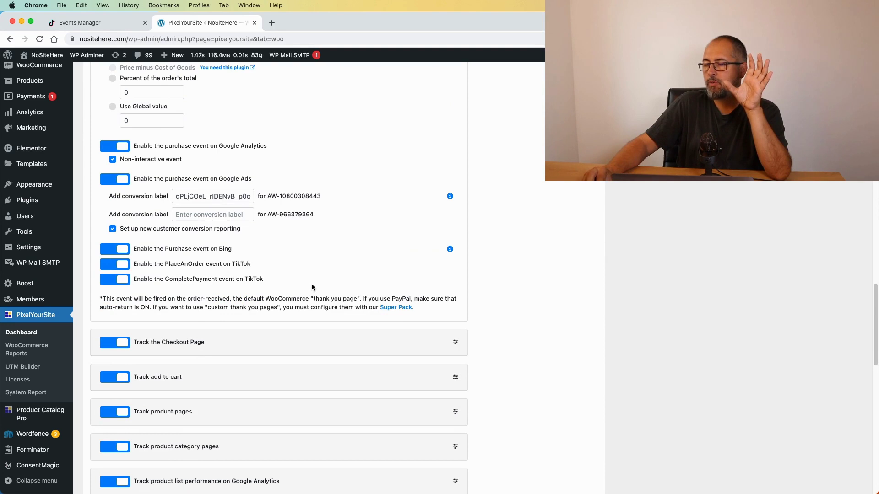
pyautogui.scroll(-1, 312, 283)
pyautogui.scroll(-3, 311, 285)
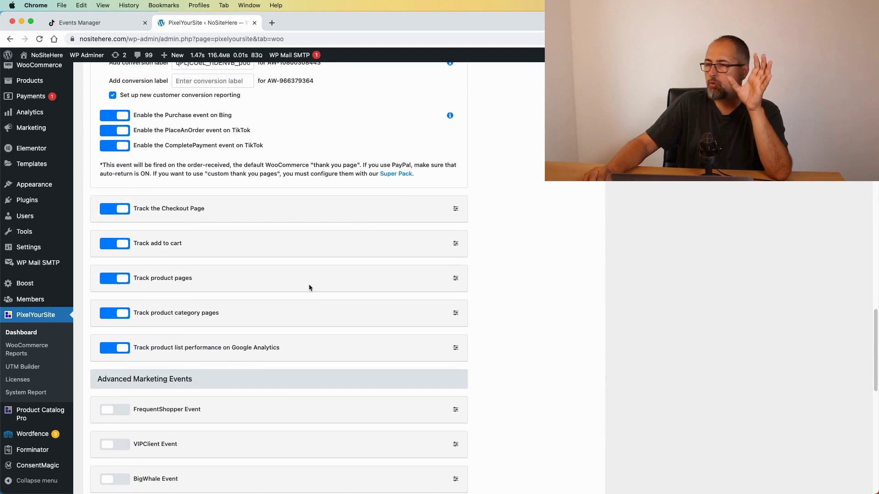
# - Review checkout tracking, toggling TikTok InitiateCheckout off and on, and glance at add-to-cart options
pyautogui.click(457, 211)
pyautogui.scroll(-4, 317, 249)
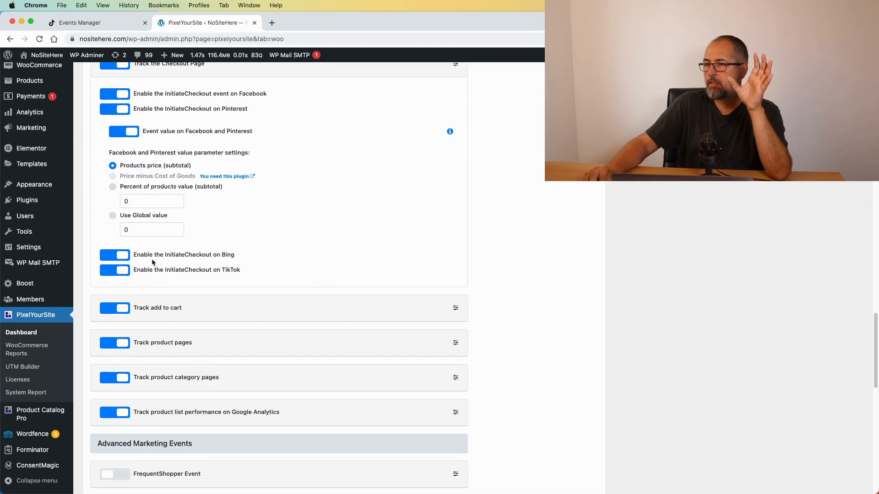
pyautogui.click(110, 270)
pyautogui.click(110, 270)
pyautogui.click(455, 310)
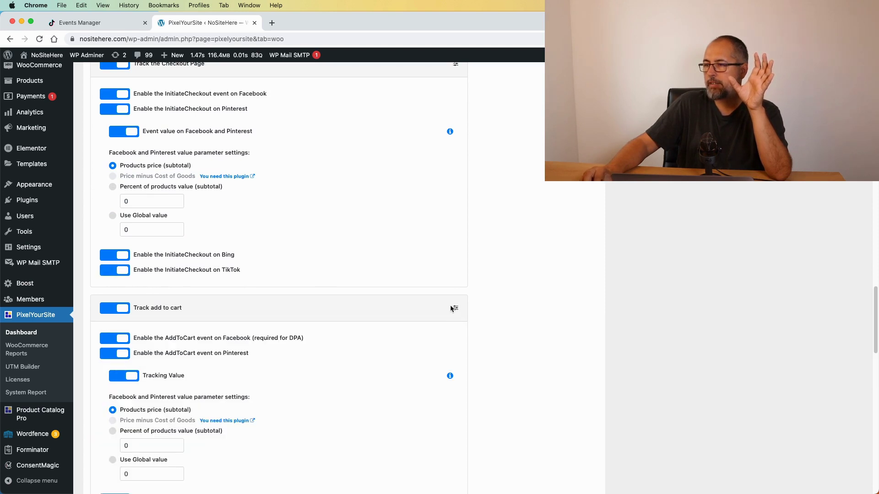
pyautogui.click(457, 311)
pyautogui.scroll(-4, 267, 249)
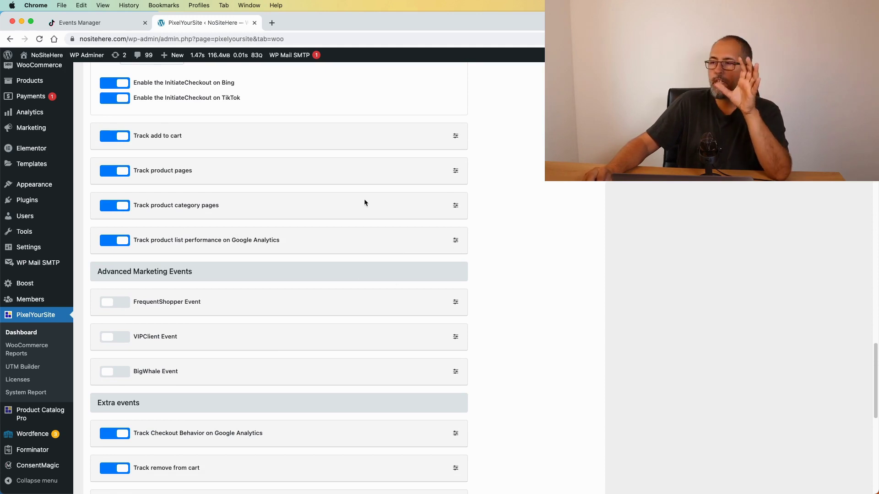
pyautogui.scroll(10, 316, 194)
pyautogui.scroll(15, 327, 187)
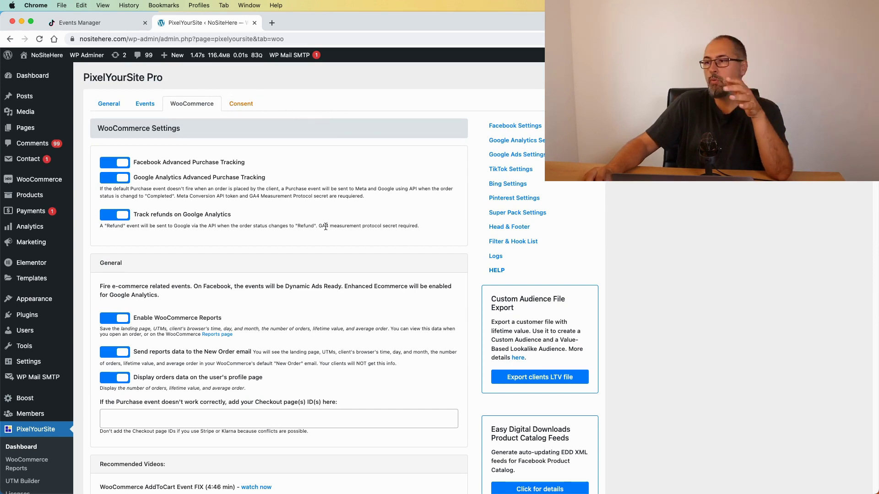
# - Back on General, expand the automatic events and show Track internal links, firing ClickButton on TikTok
pyautogui.click(103, 108)
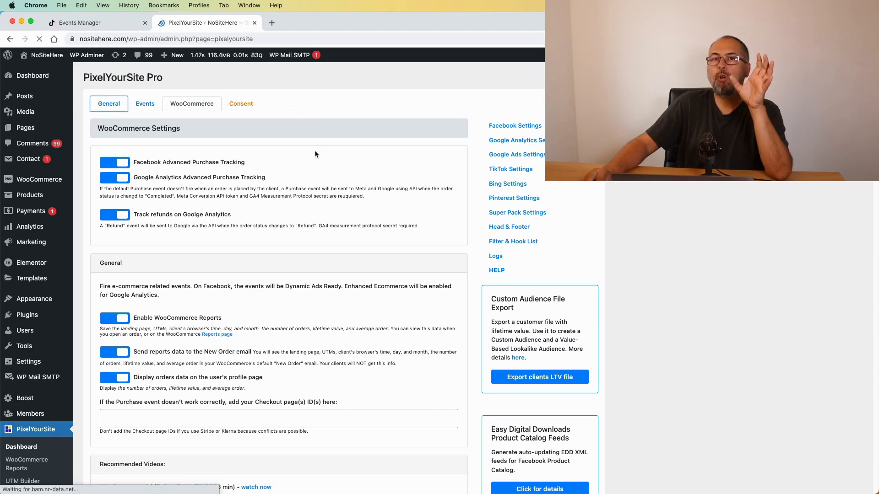
pyautogui.scroll(-15, 316, 154)
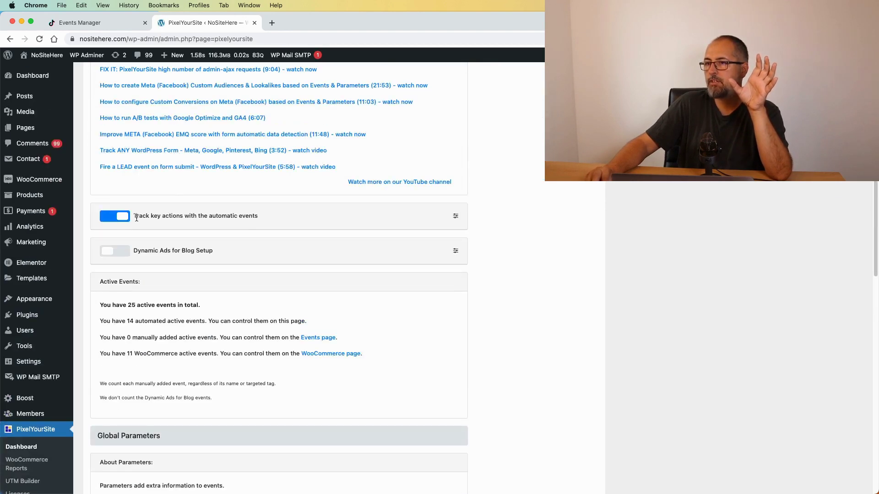
pyautogui.moveTo(134, 216); pyautogui.dragTo(260, 214)
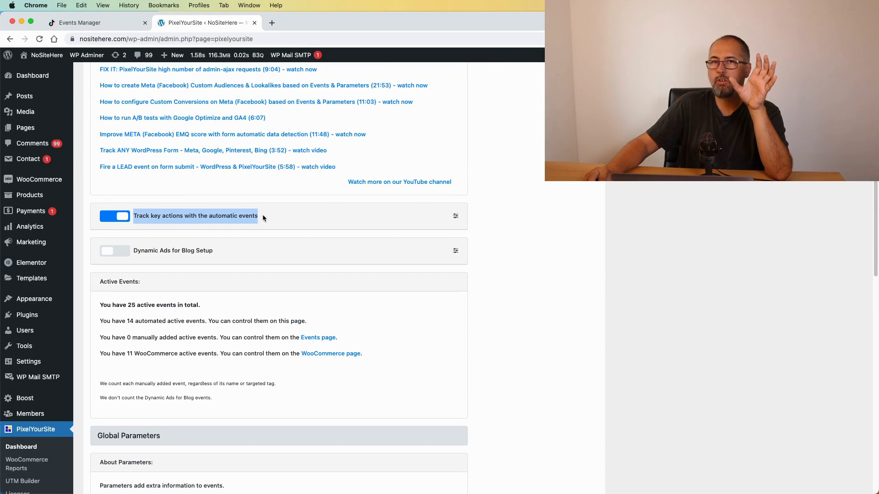
pyautogui.click(457, 216)
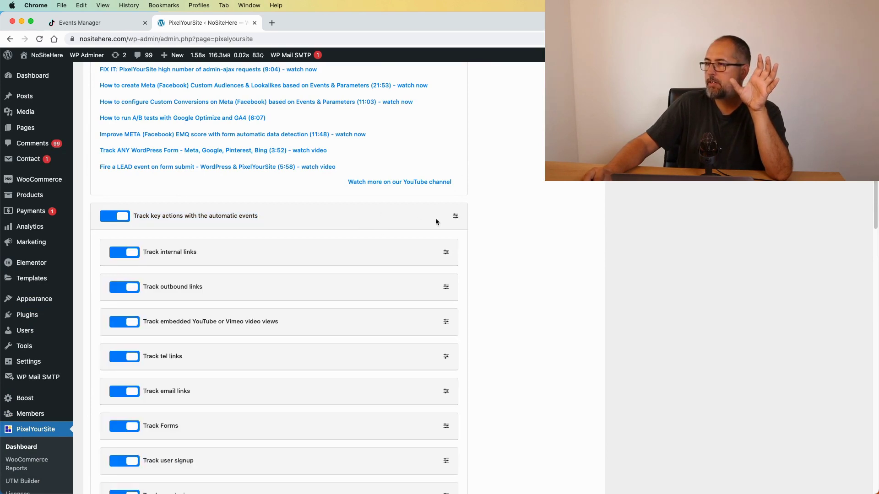
pyautogui.scroll(-1, 353, 225)
pyautogui.click(446, 237)
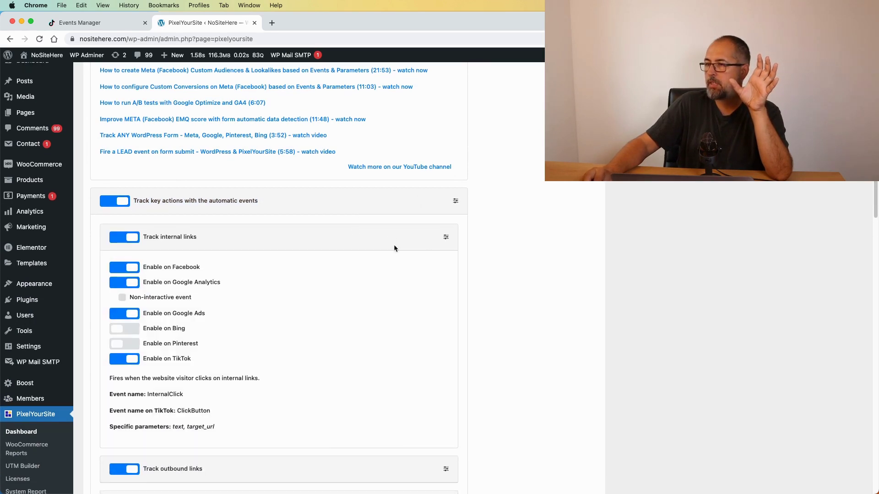
pyautogui.scroll(-1, 321, 254)
pyautogui.scroll(-3, 276, 262)
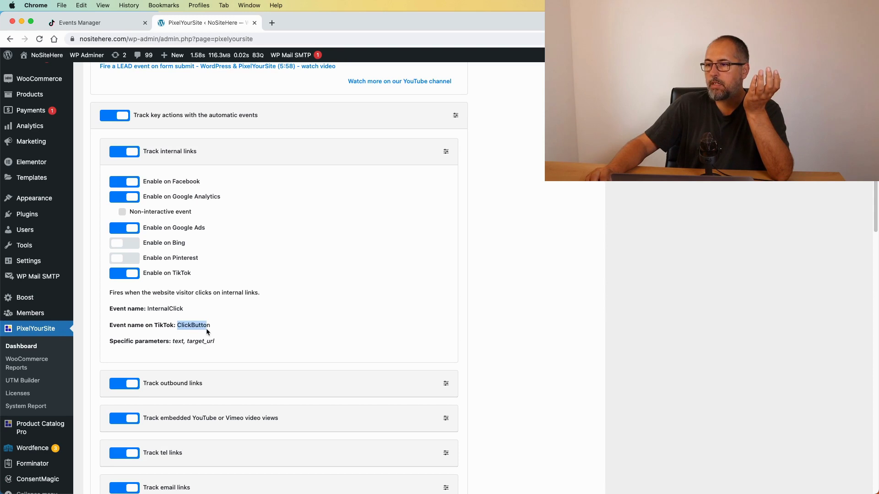
# - Expand and collapse the outbound links, downloads and page scroll options, leaving all sections closed
pyautogui.click(445, 151)
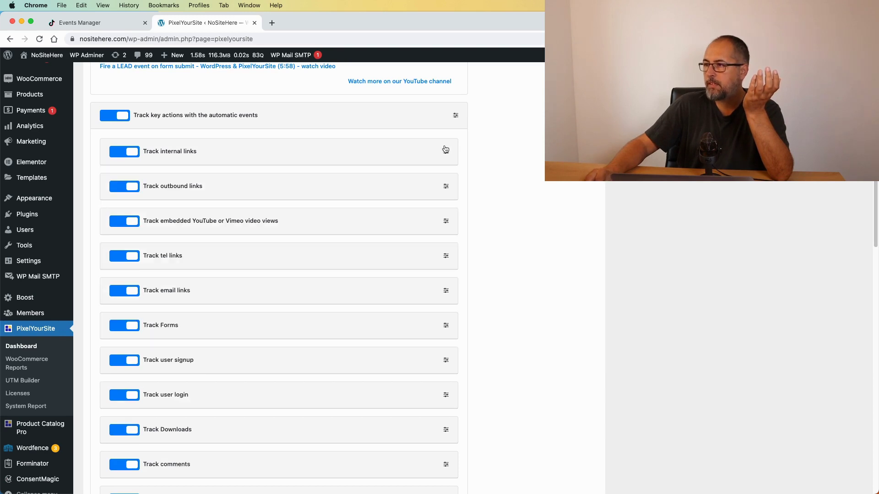
pyautogui.click(446, 188)
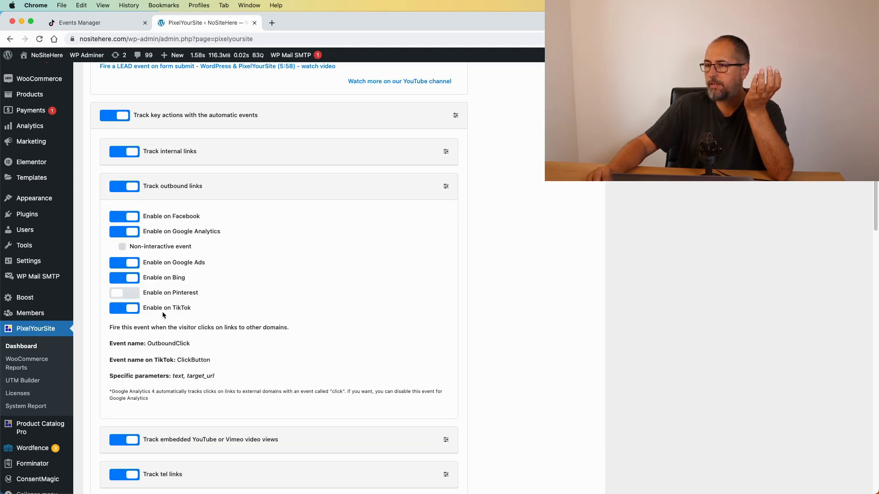
pyautogui.click(444, 188)
pyautogui.scroll(-3, 330, 224)
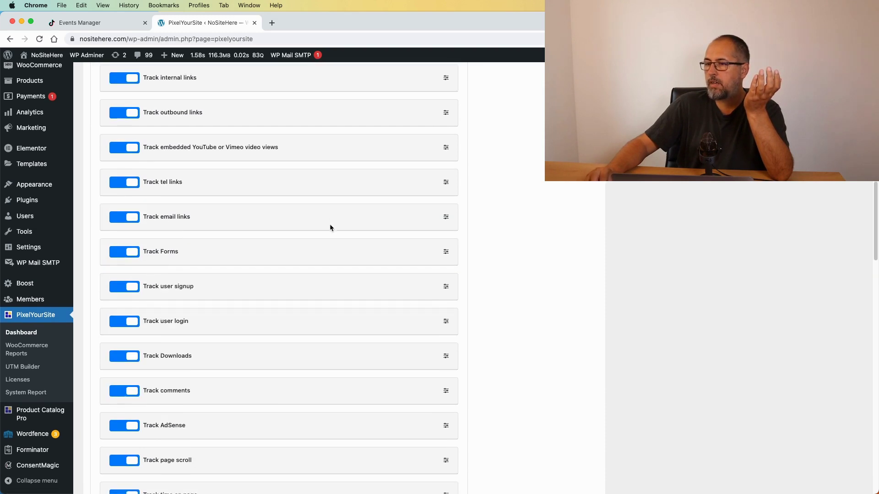
pyautogui.click(447, 360)
pyautogui.scroll(-6, 320, 320)
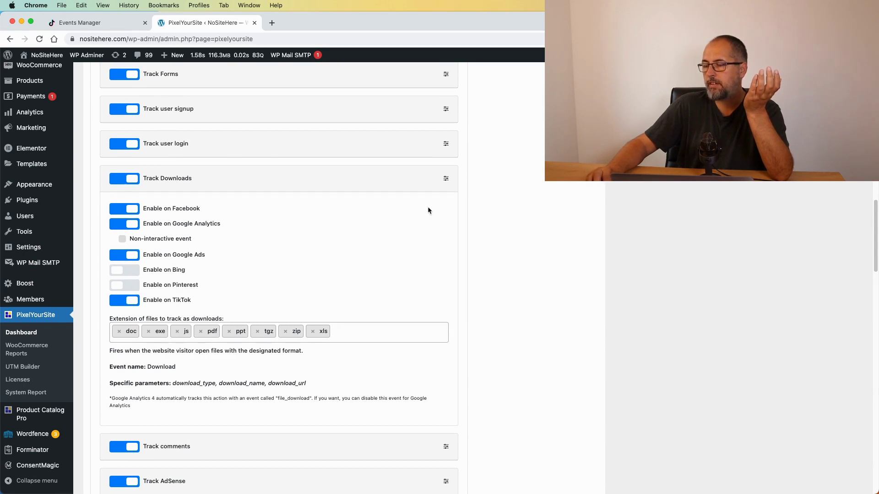
pyautogui.click(446, 179)
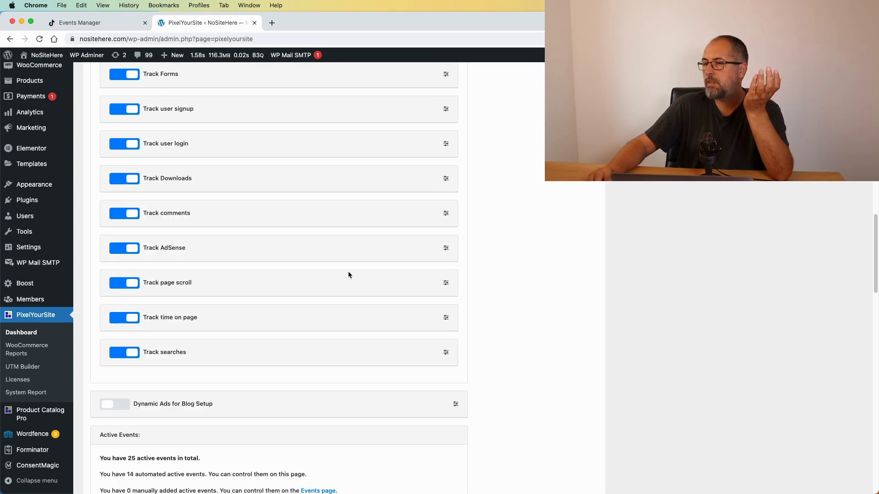
pyautogui.click(446, 283)
pyautogui.scroll(-3, 358, 279)
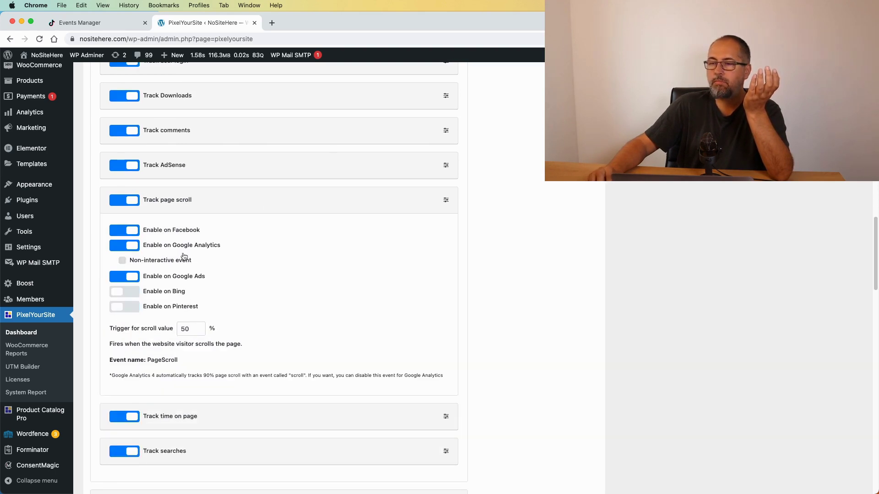
pyautogui.click(446, 201)
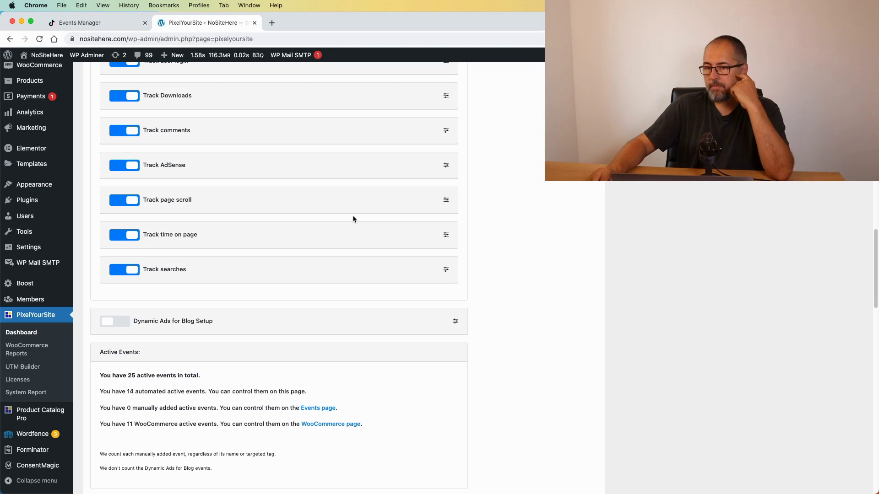
# - Go to the user-defined Events page and start a new custom event
pyautogui.scroll(20, 361, 189)
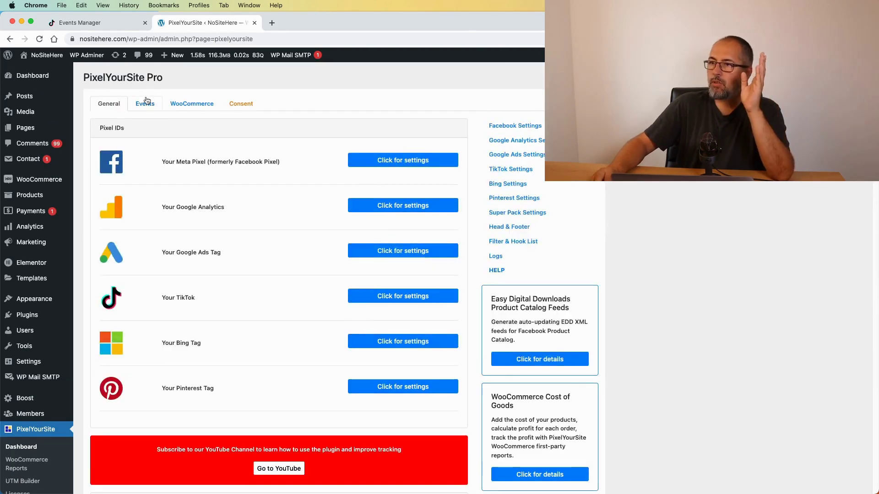
pyautogui.click(145, 103)
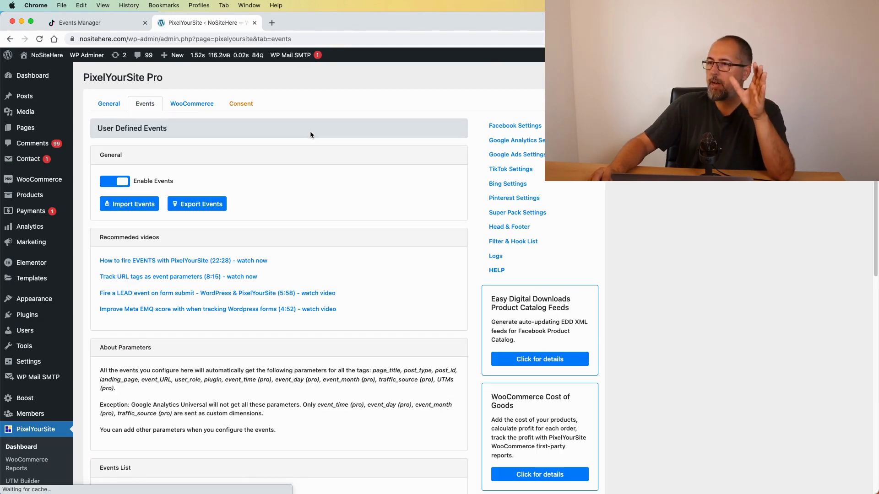
pyautogui.scroll(-5, 310, 134)
pyautogui.scroll(5, 310, 134)
pyautogui.scroll(-3, 377, 162)
pyautogui.scroll(-10, 377, 163)
pyautogui.scroll(10, 370, 160)
pyautogui.scroll(-4, 169, 277)
pyautogui.click(110, 316)
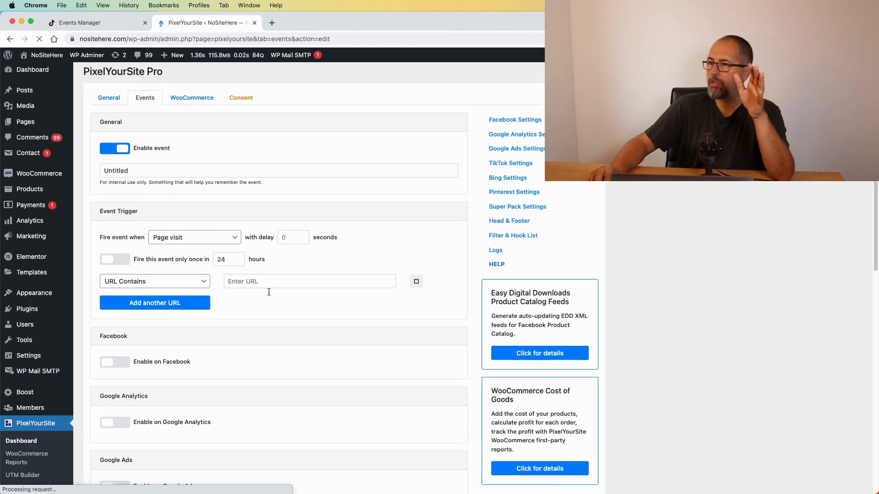
# - Keep the trigger on Page visit and toggle Enable on TikTok on and back off, leaving it unsaved
pyautogui.scroll(-1, 268, 288)
pyautogui.click(214, 230)
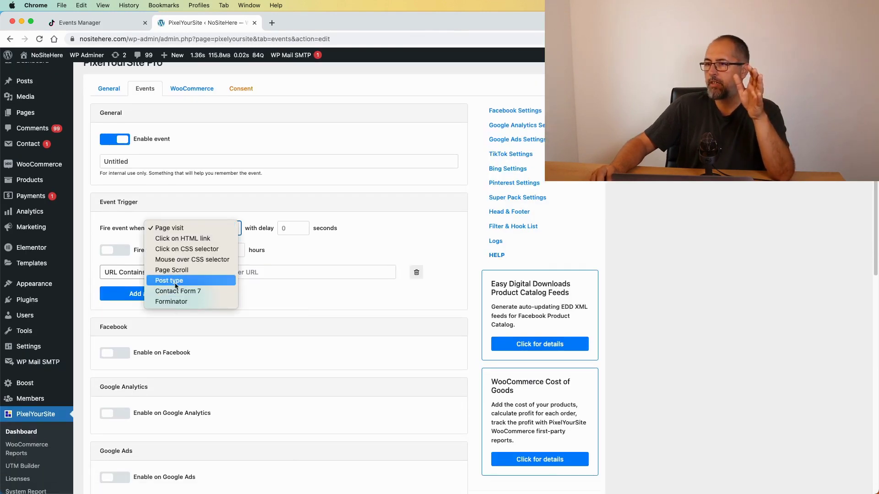
pyautogui.click(343, 215)
pyautogui.scroll(-1, 344, 213)
pyautogui.scroll(-10, 330, 227)
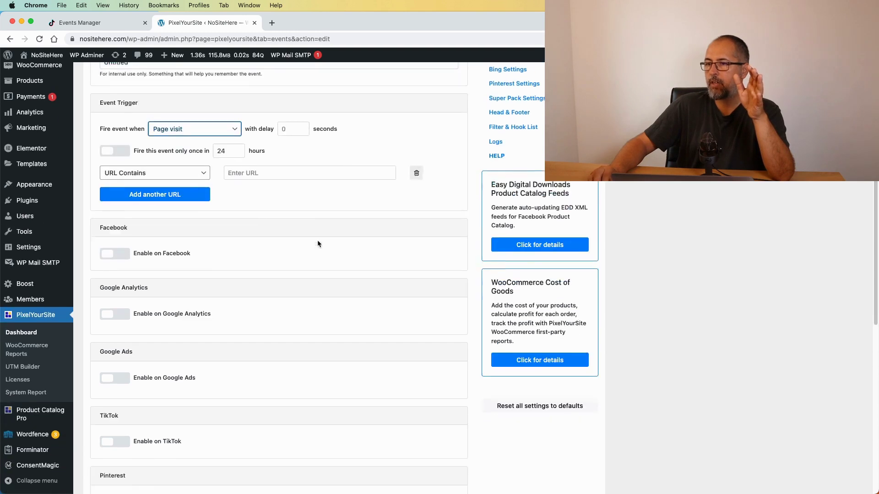
pyautogui.click(114, 303)
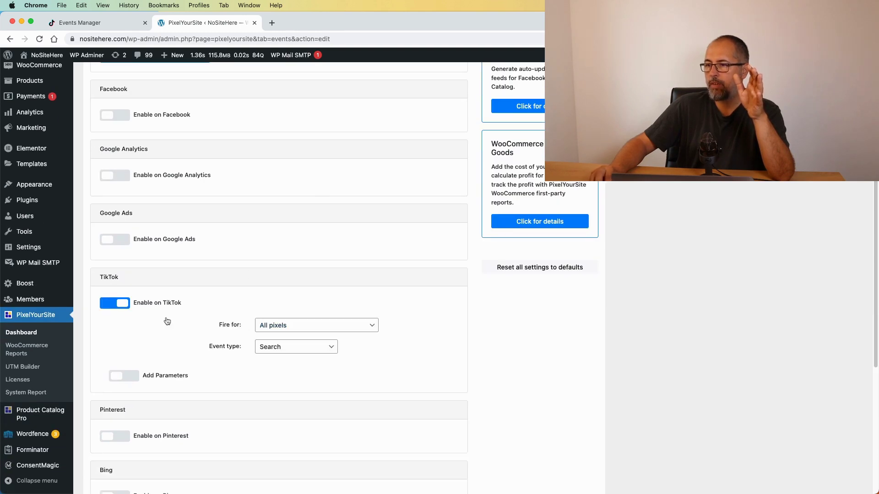
pyautogui.click(112, 304)
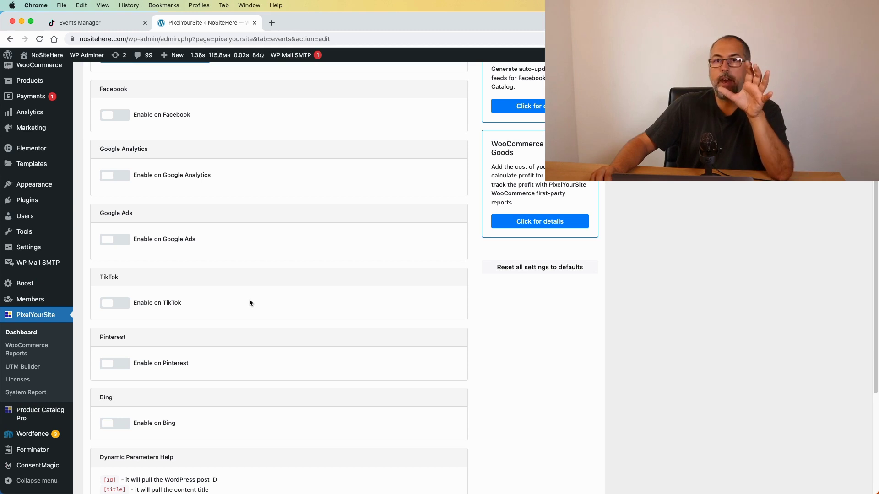
pyautogui.click(127, 309)
pyautogui.click(127, 309)
pyautogui.scroll(5, 423, 171)
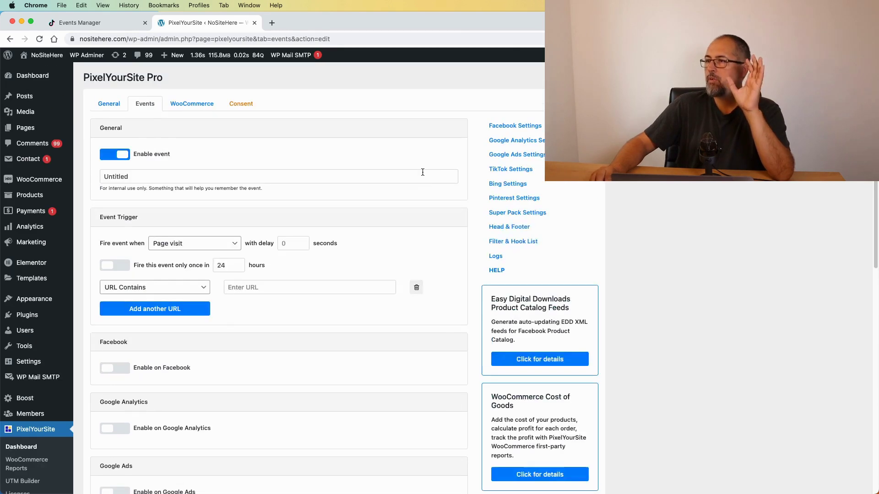
# - Return to the General settings page showing each platform's pixel IDs
pyautogui.click(108, 105)
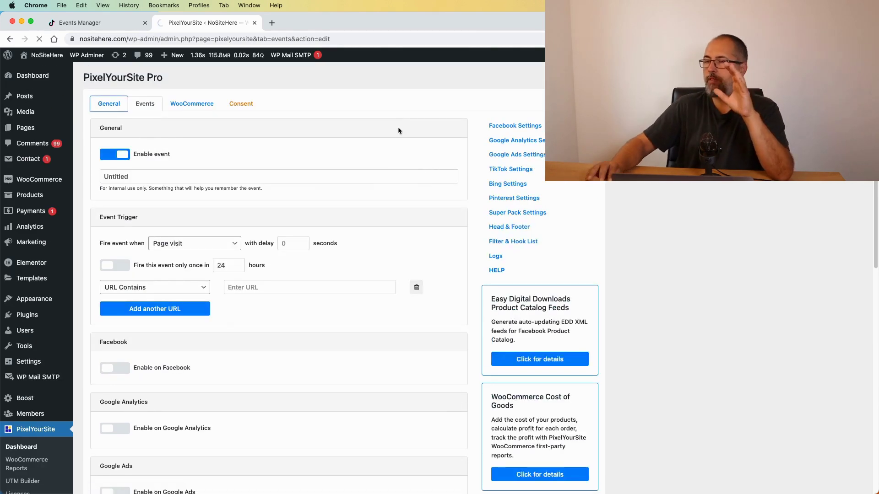